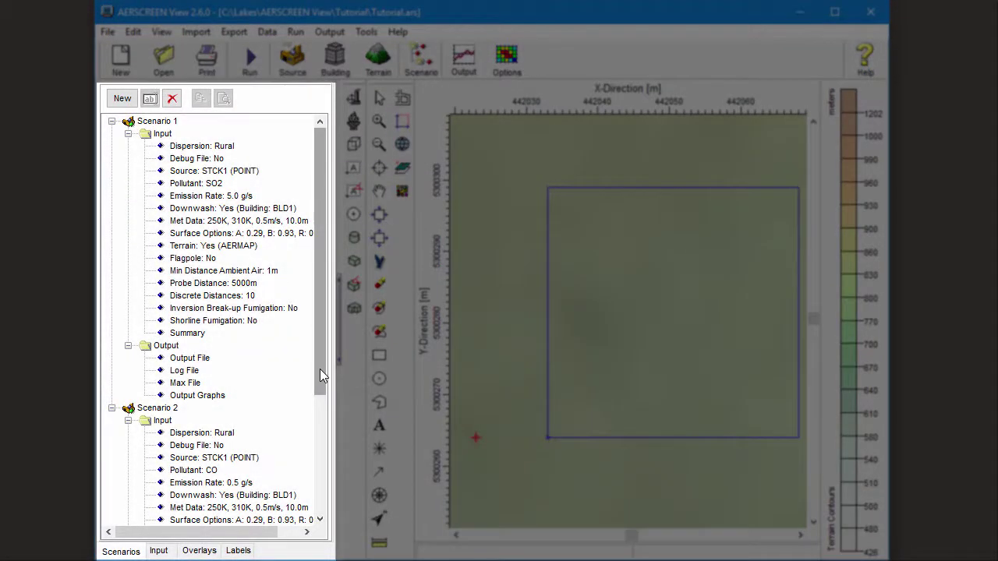
Pan the site map so the area source and volume sources are in view
mouse_move(321, 374)
left_mouse_down()
mouse_move(312, 469)
mouse_move(331, 363)
left_mouse_up()
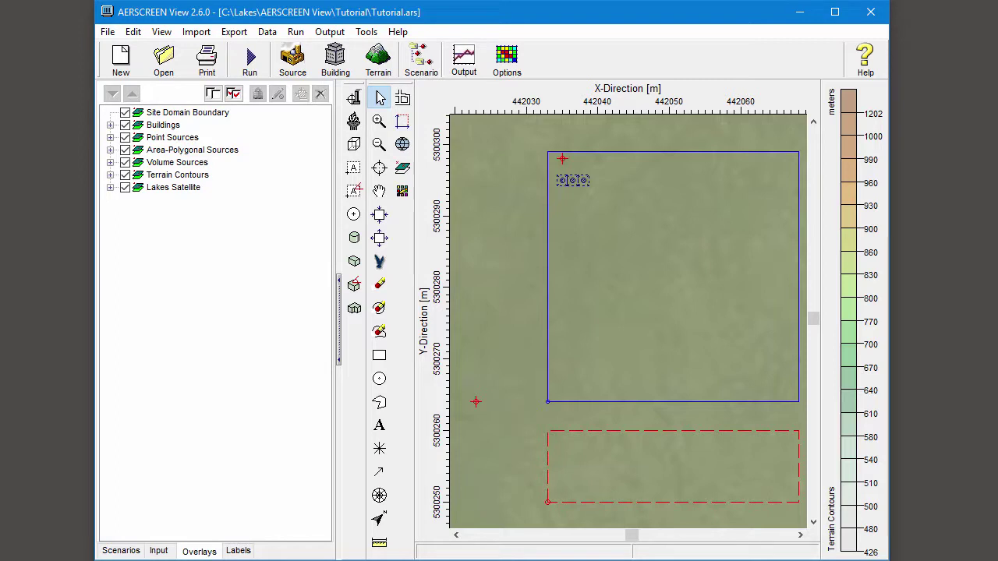
left_click(121, 550)
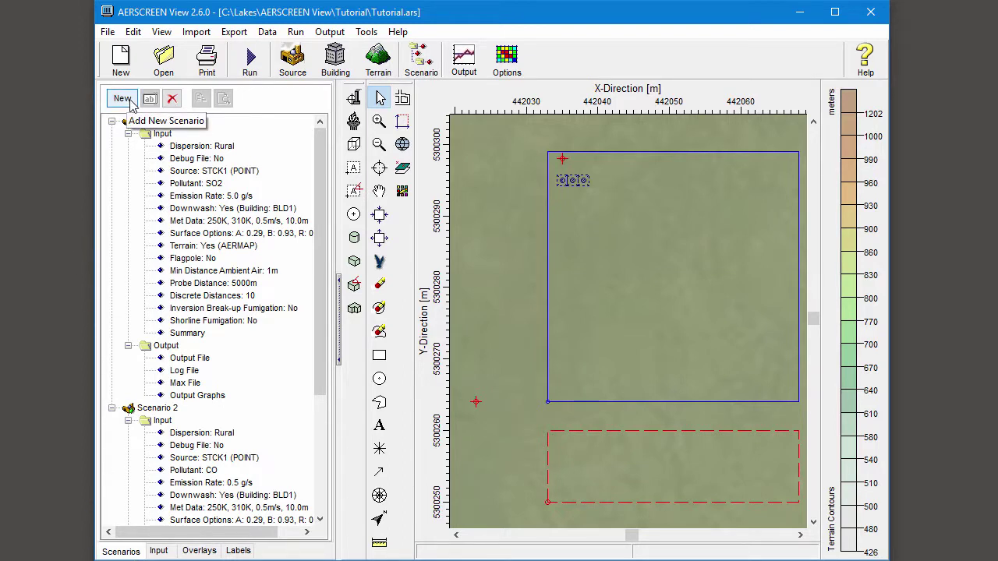
left_click(148, 122)
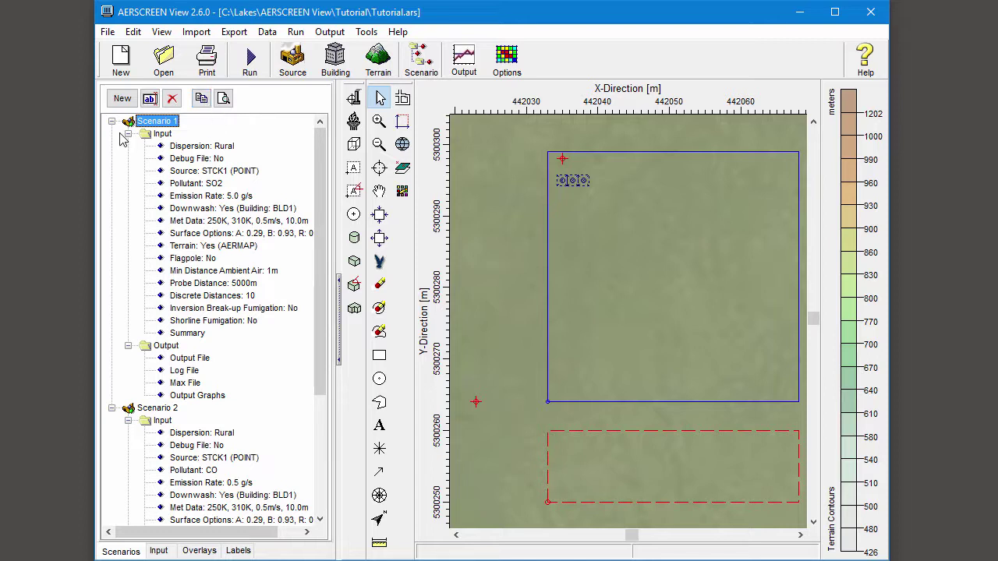
left_click(231, 177)
left_click(222, 458)
Start a new scenario with the note 'Area'
left_click(122, 99)
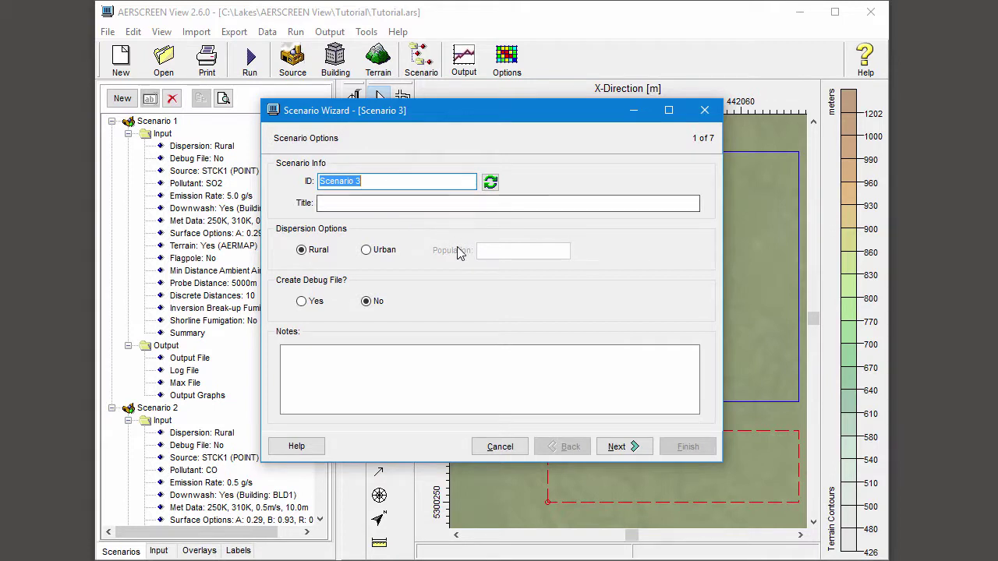
left_click(610, 400)
type("Area Source")
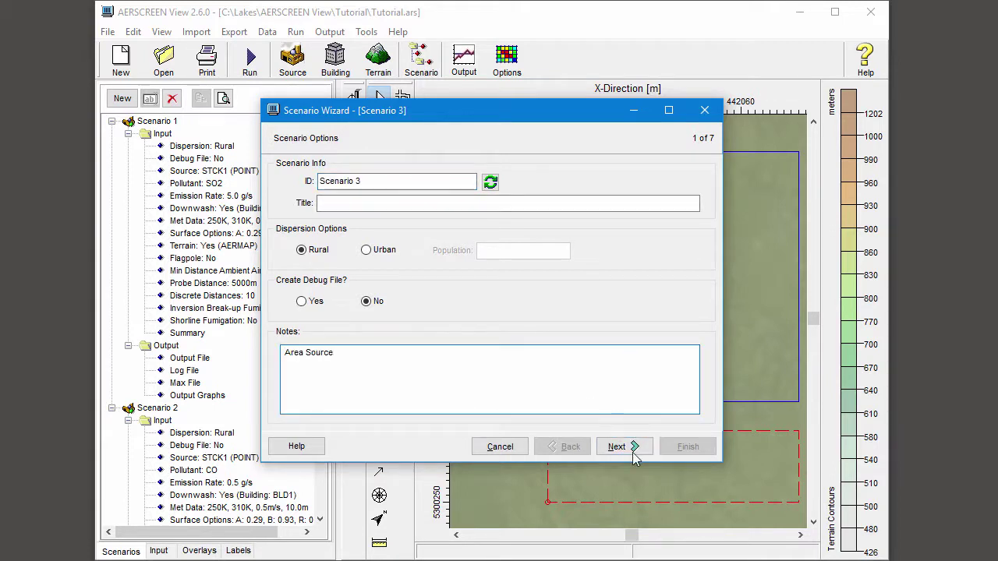
left_click(632, 445)
Use AREA1 as the source, emitting SO2 at 0.0005 g/s
left_click(330, 254)
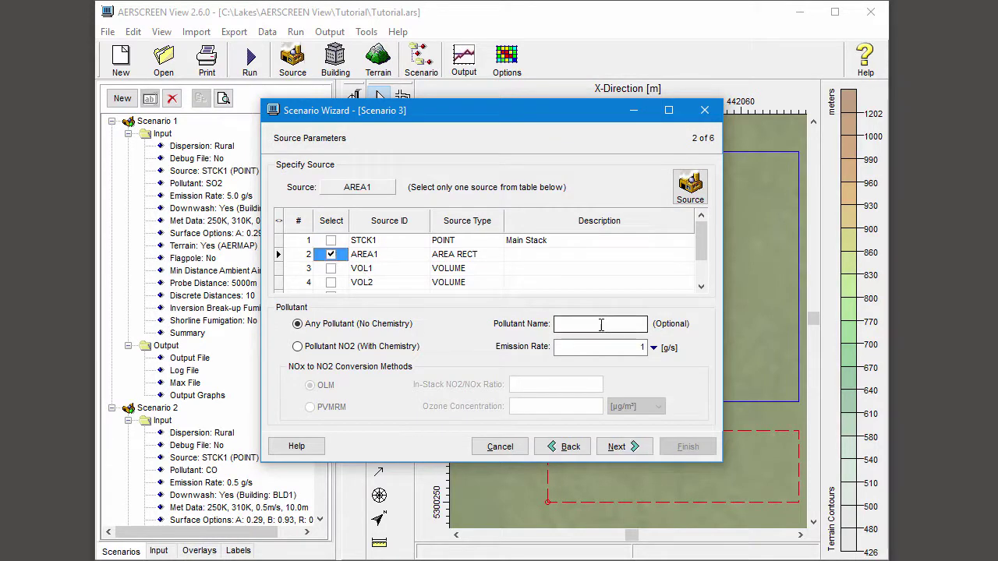
left_click(621, 346)
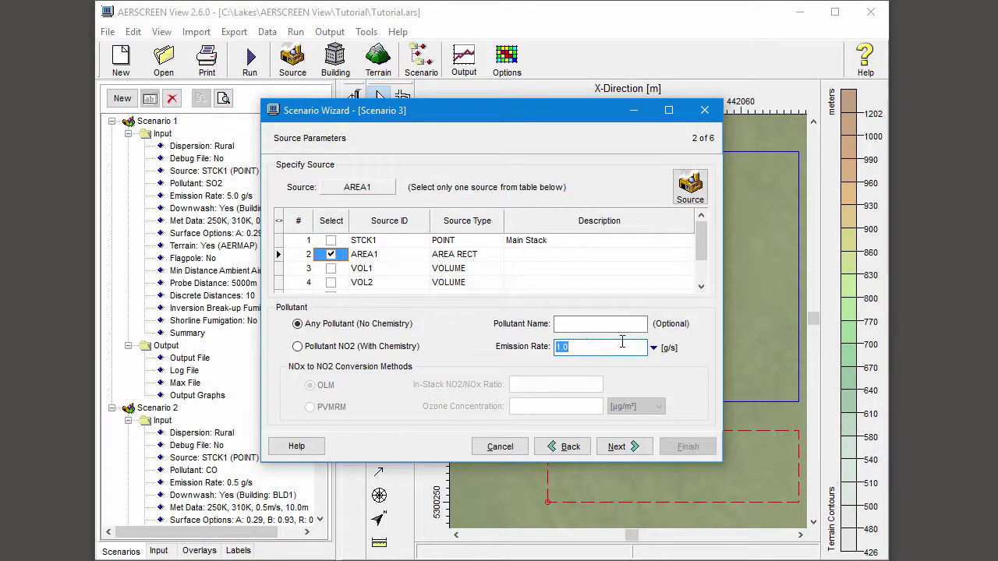
key("Tab")
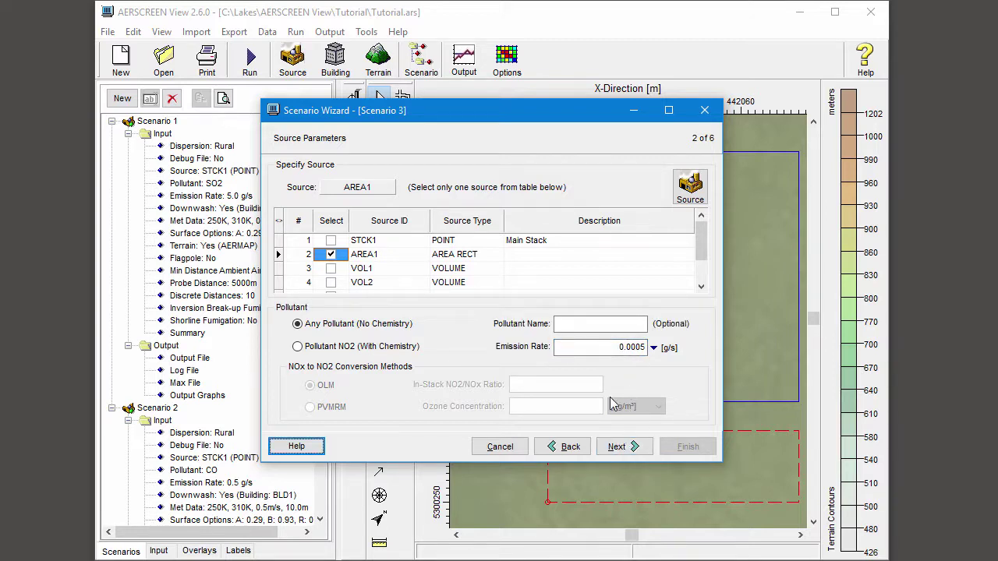
left_click(592, 323)
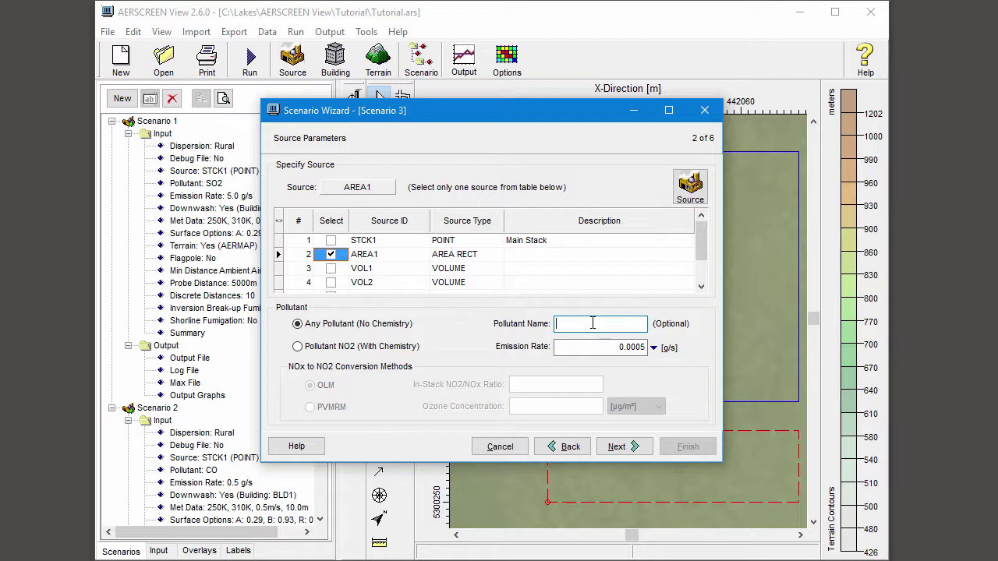
type("SO2")
Set the meteorology albedo to 0.2
left_click(632, 447)
left_click(387, 279)
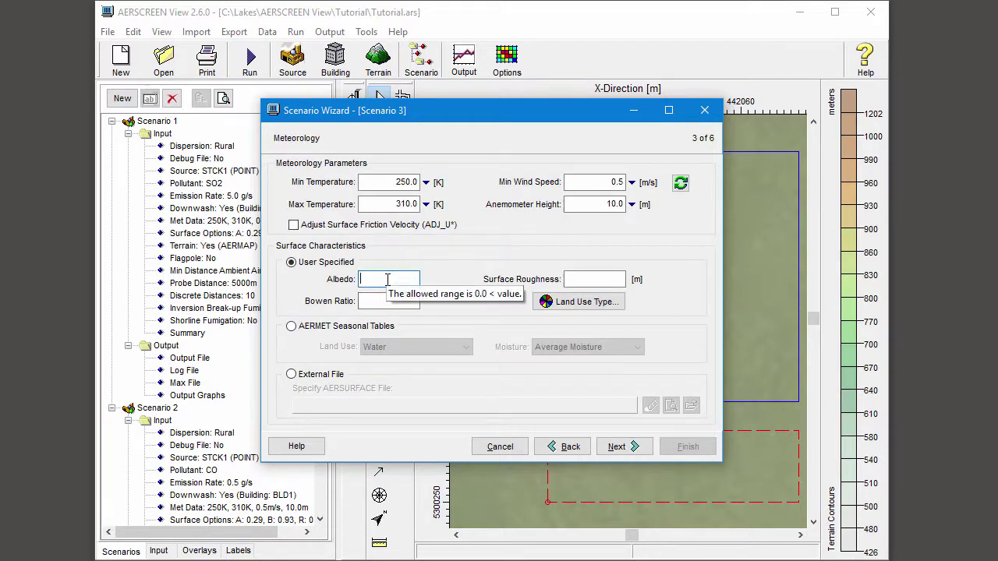
type("0.2")
key("Tab")
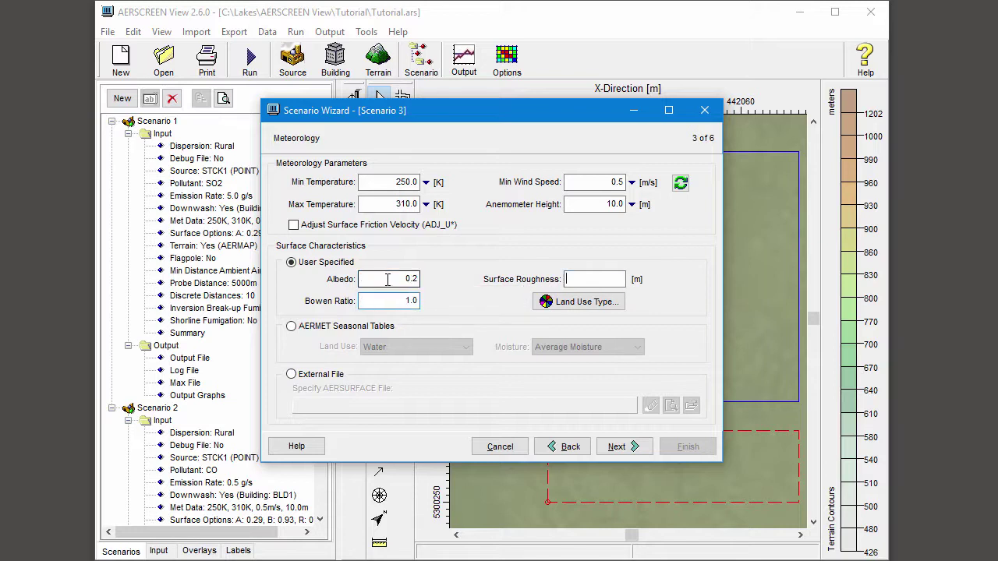
left_click(635, 447)
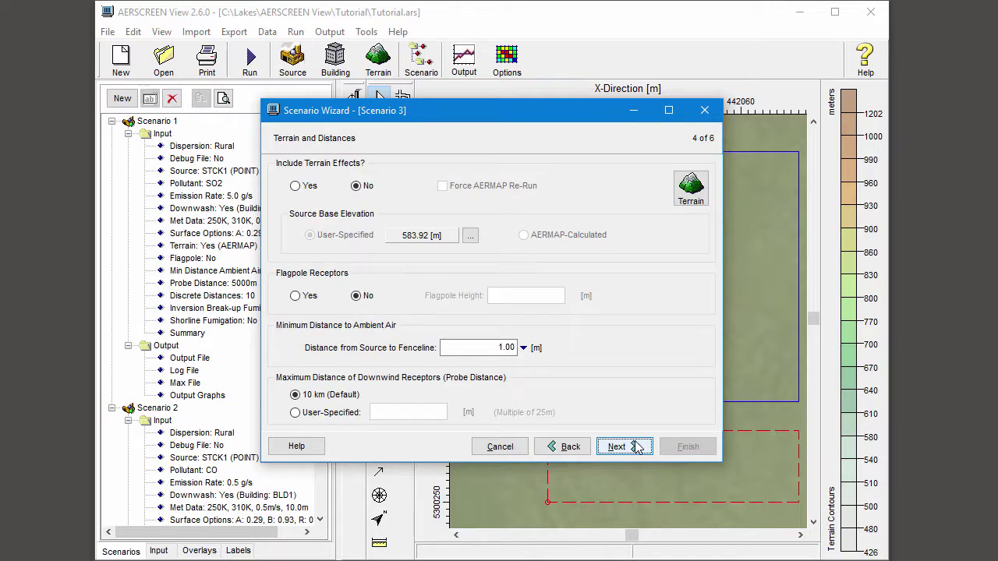
Include AERMAP terrain with AERMAP base elevation and a 5 km probe distance, then finish Scenario 3
left_click(308, 186)
left_click(442, 185)
left_click(523, 235)
left_click(311, 413)
left_click(453, 413)
left_click(489, 457)
left_click(416, 412)
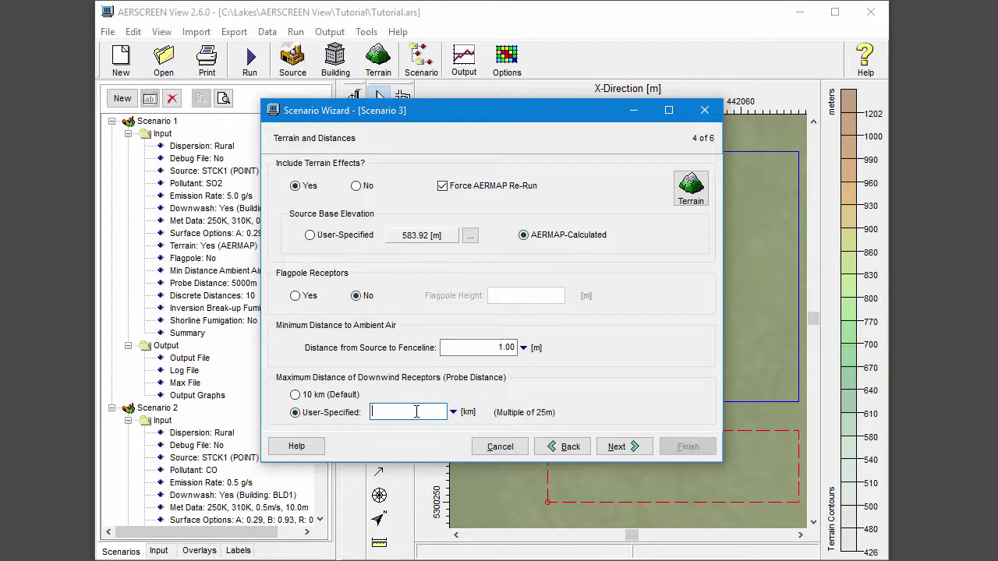
left_click(621, 447)
left_click(621, 448)
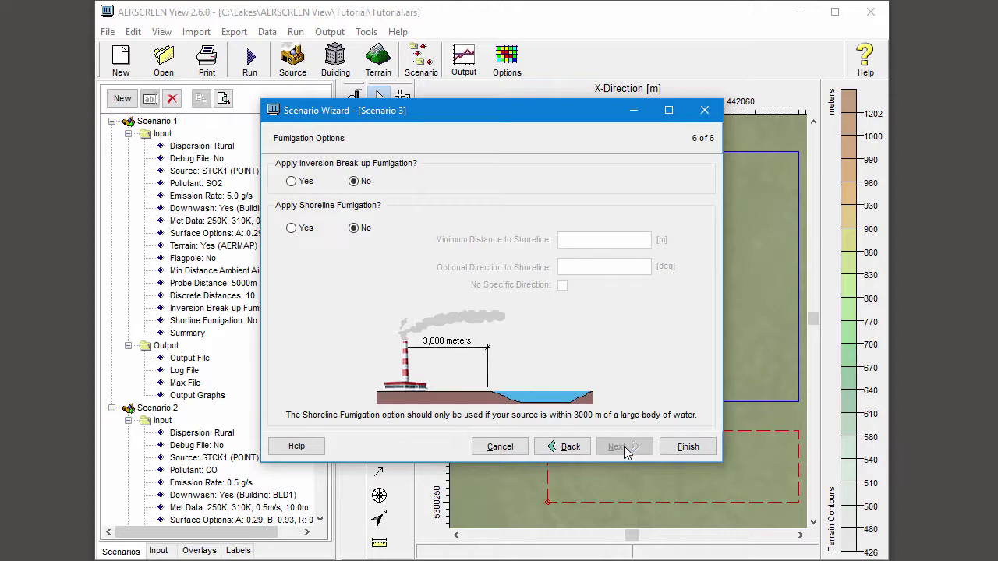
left_click(672, 452)
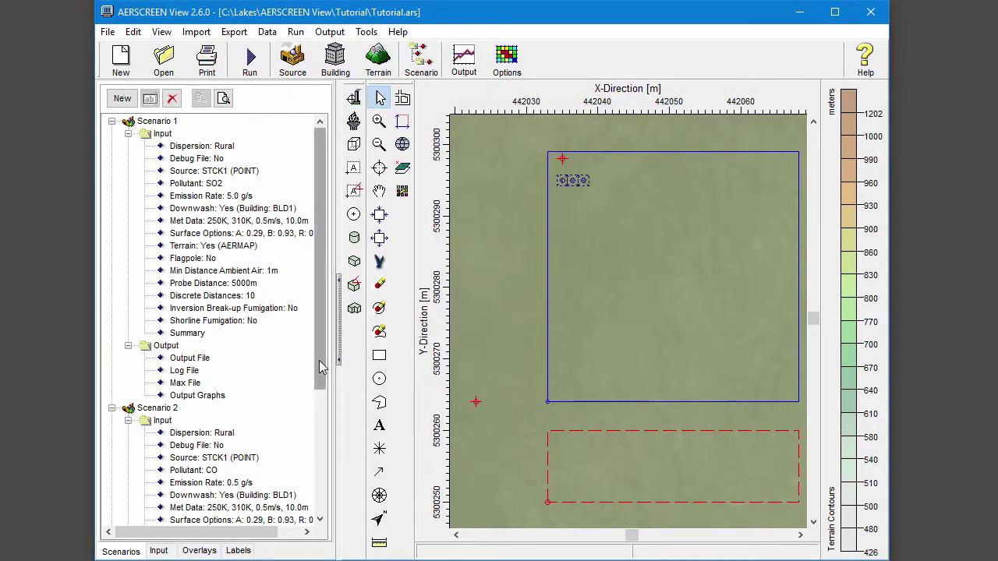
Expand Scenario 3 and its Input node to list AREA1, SO2 at 0.0005 g/s and 5000 m probe, then select it
left_click_drag(322, 371, 314, 485)
left_click(111, 508)
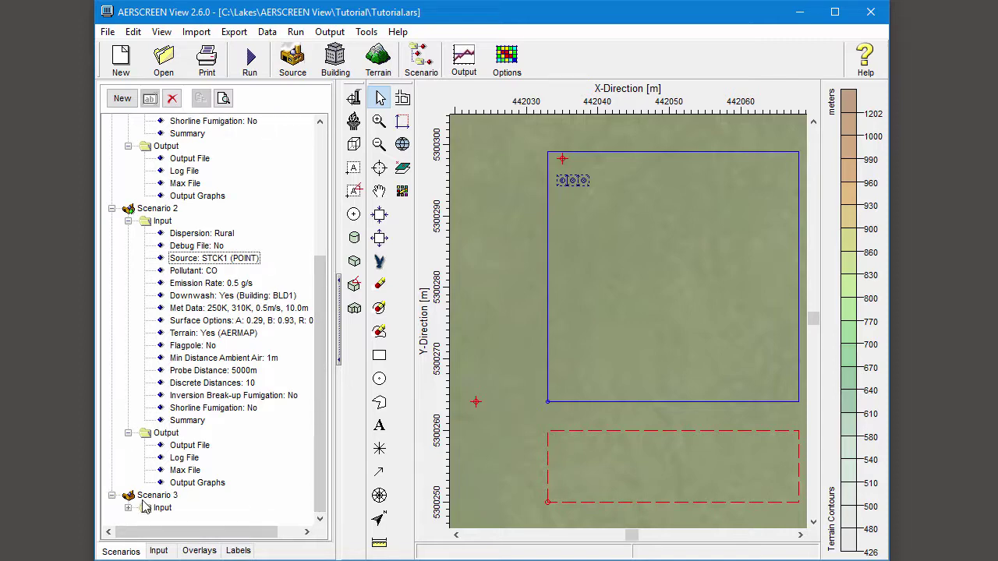
left_click(128, 507)
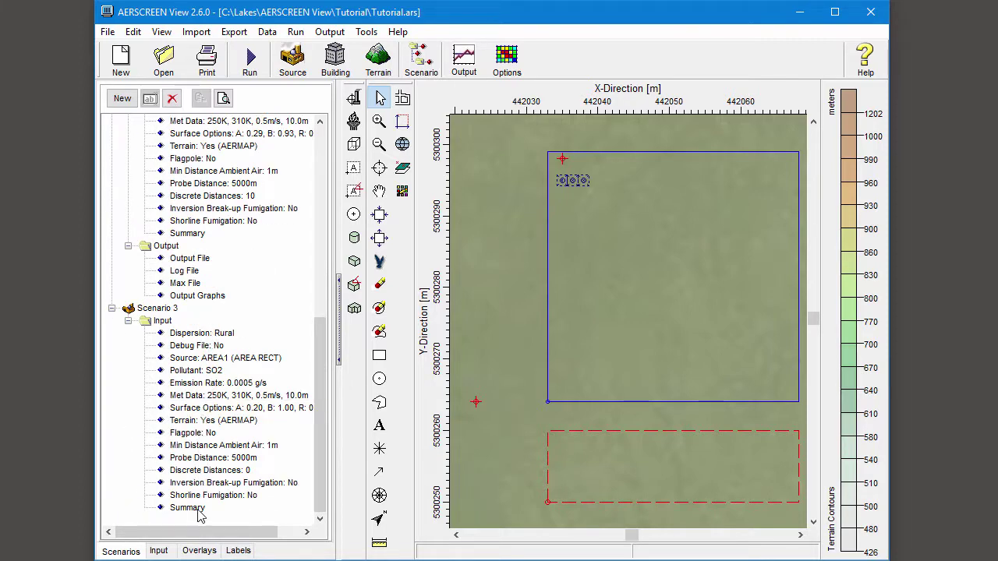
left_click(159, 310)
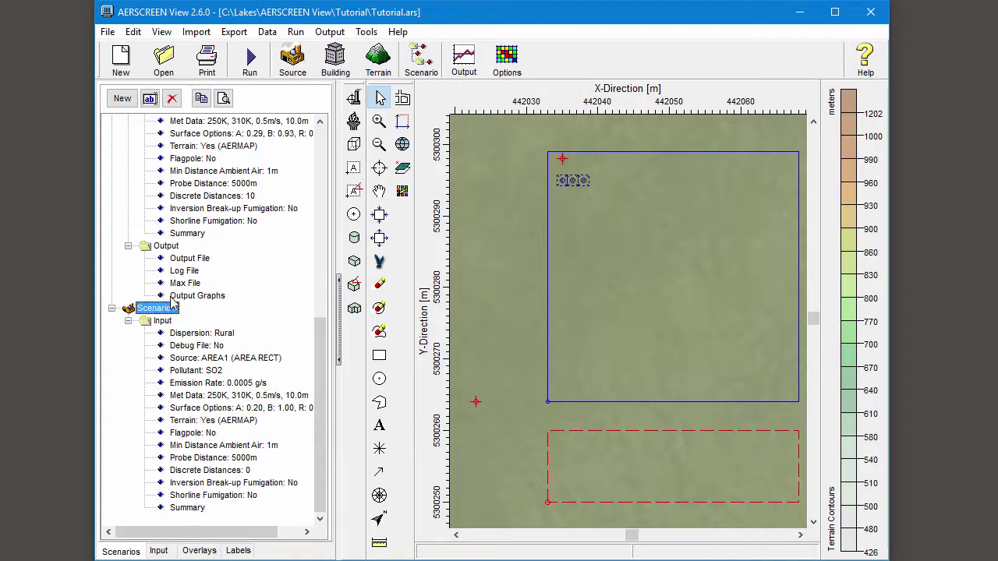
Copy Scenario 3 into a new scenario noted 'Volume', using VOL1 at 0.25 g/s
left_click(201, 99)
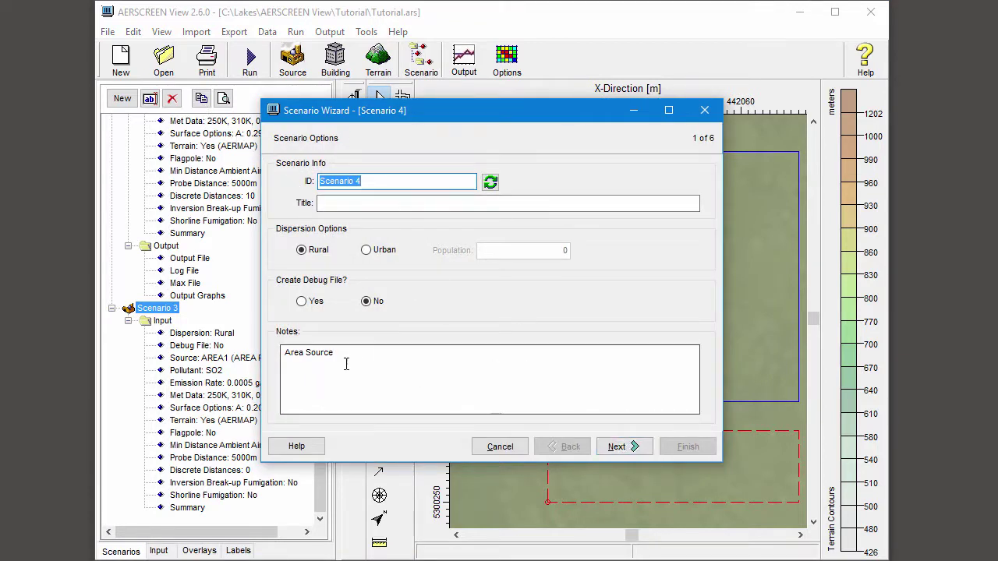
double_click(295, 352)
type("Volume")
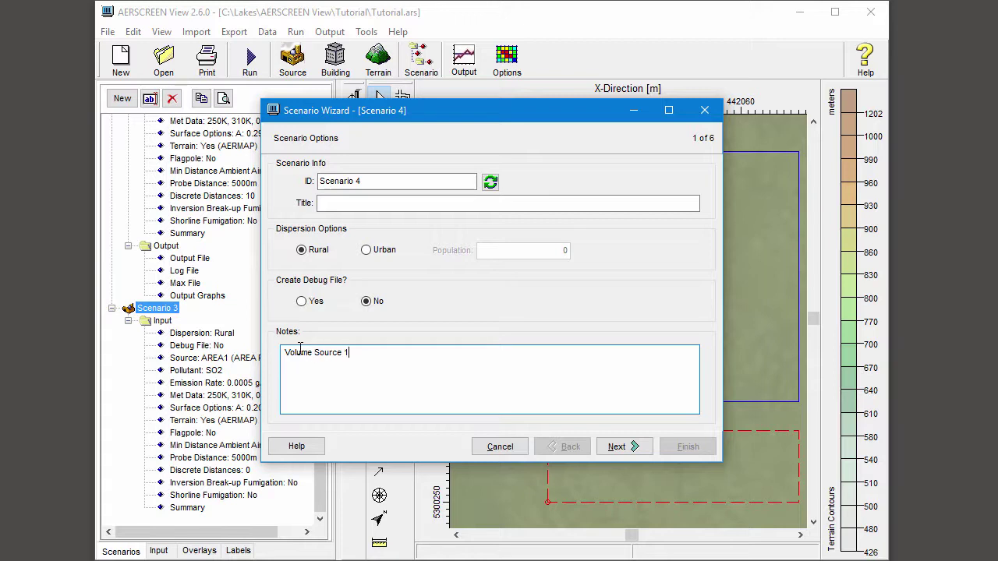
left_click(624, 446)
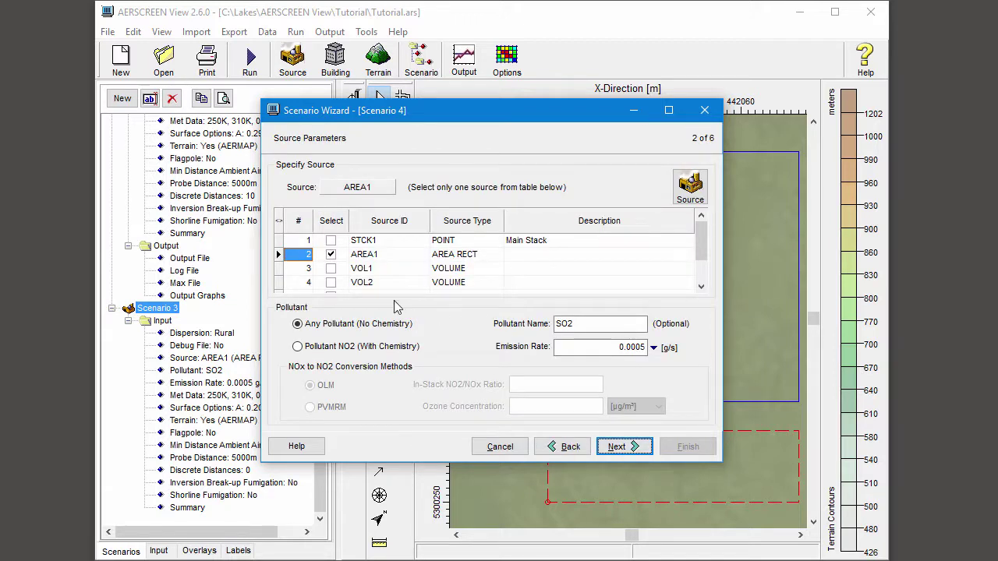
left_click(330, 268)
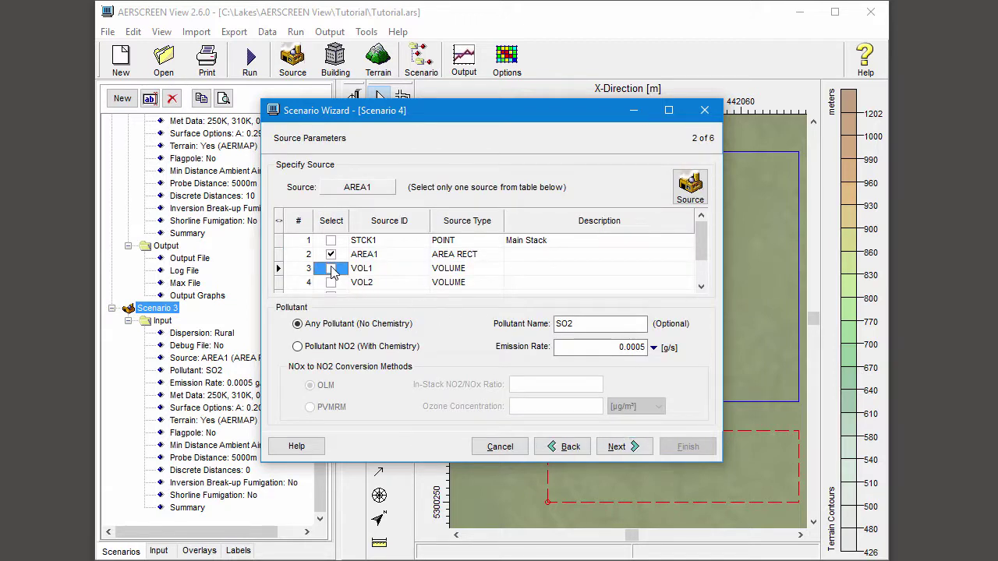
left_click(597, 348)
type(".25")
Keep the remaining settings, finish Scenario 4, and expand its input parameters in the tree
left_click(615, 447)
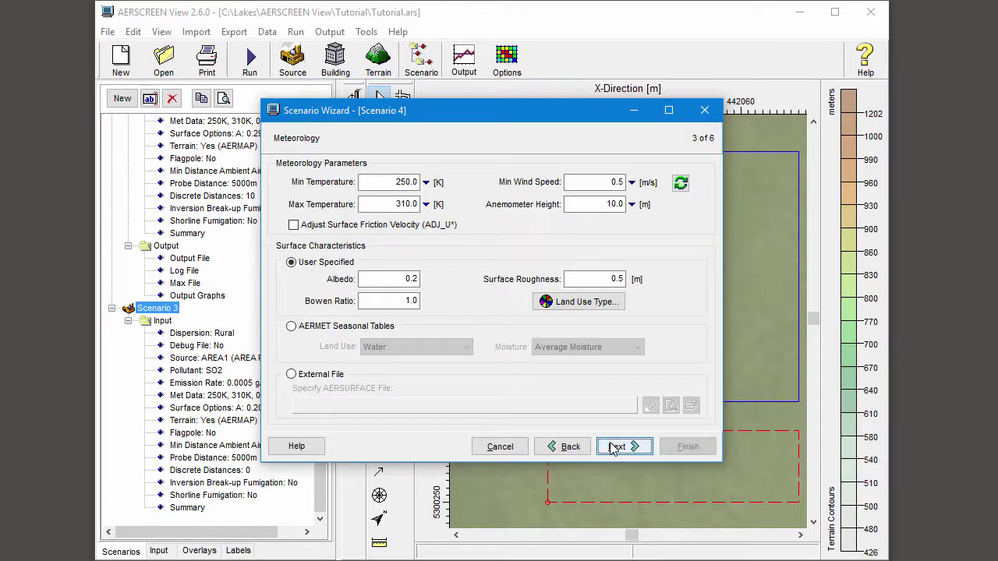
left_click(615, 447)
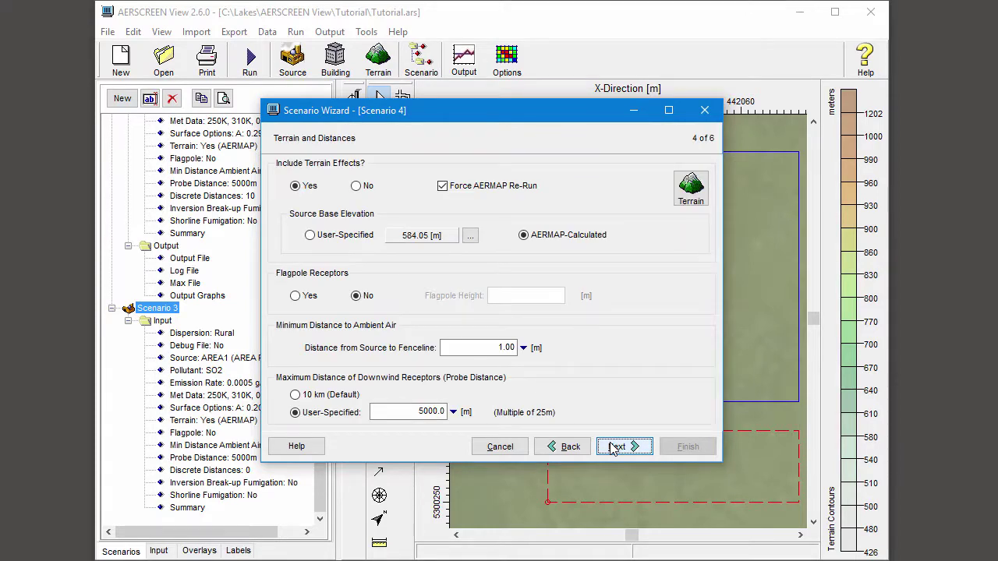
left_click(615, 447)
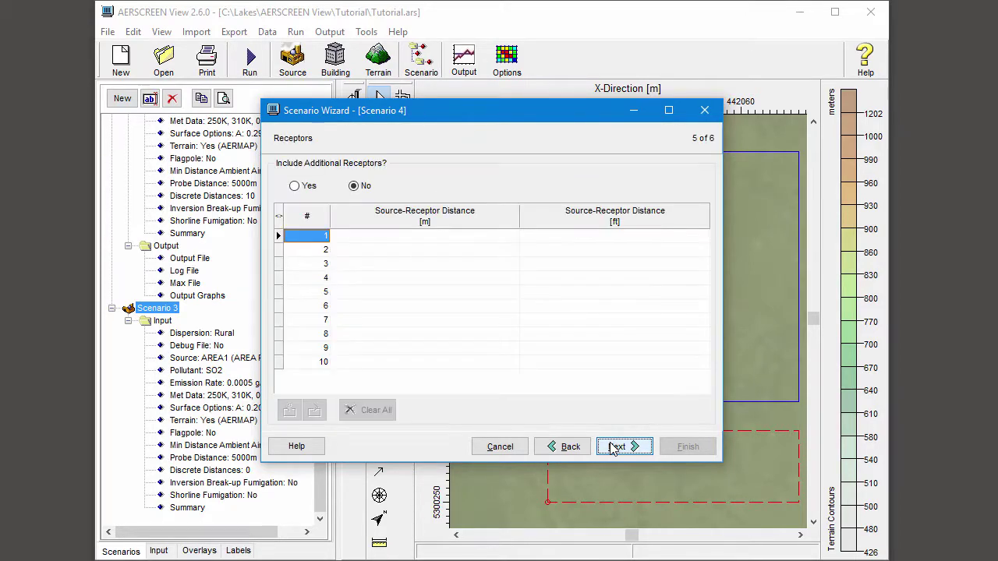
left_click(615, 447)
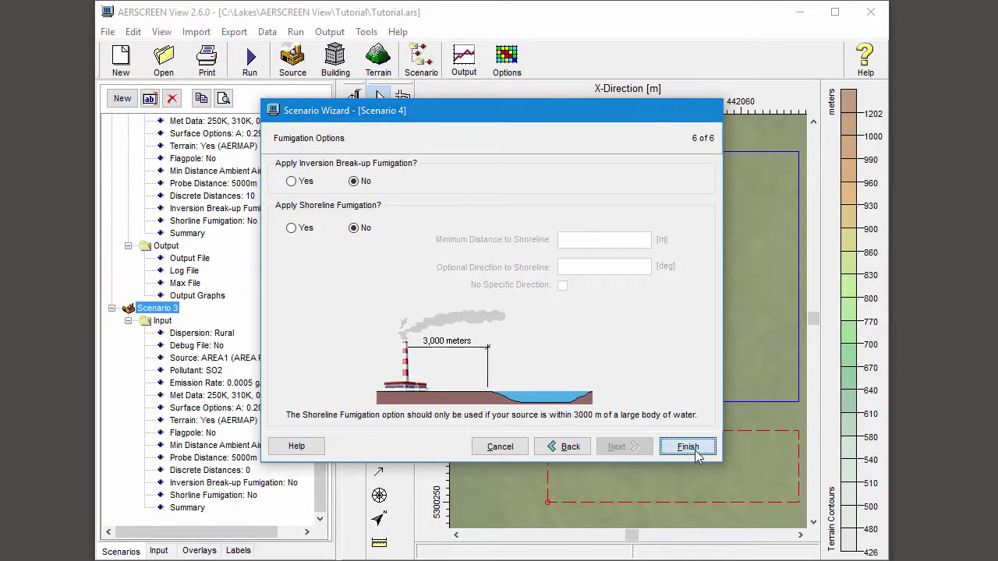
left_click(686, 447)
left_click_drag(323, 394, 323, 399)
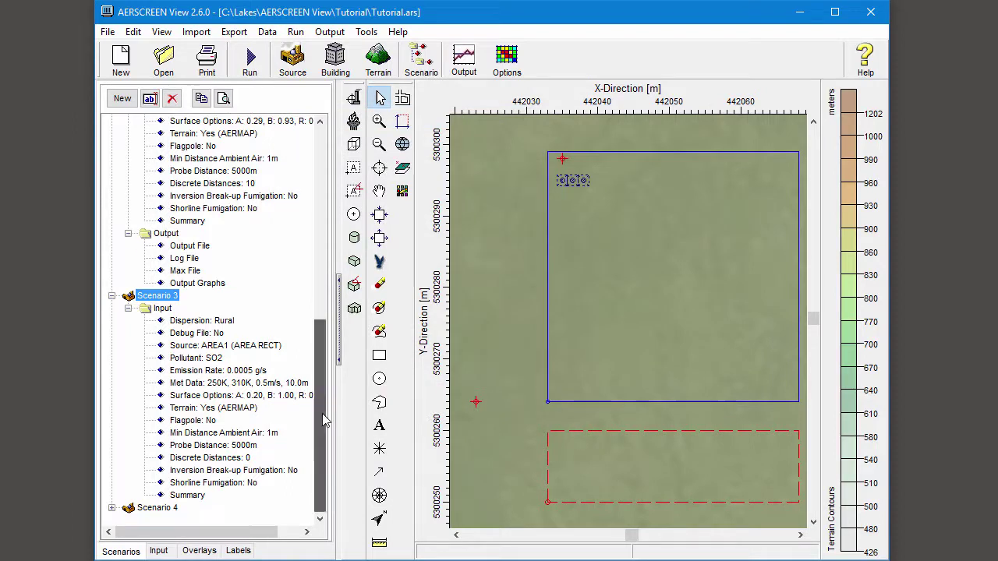
left_click(114, 508)
left_click(127, 507)
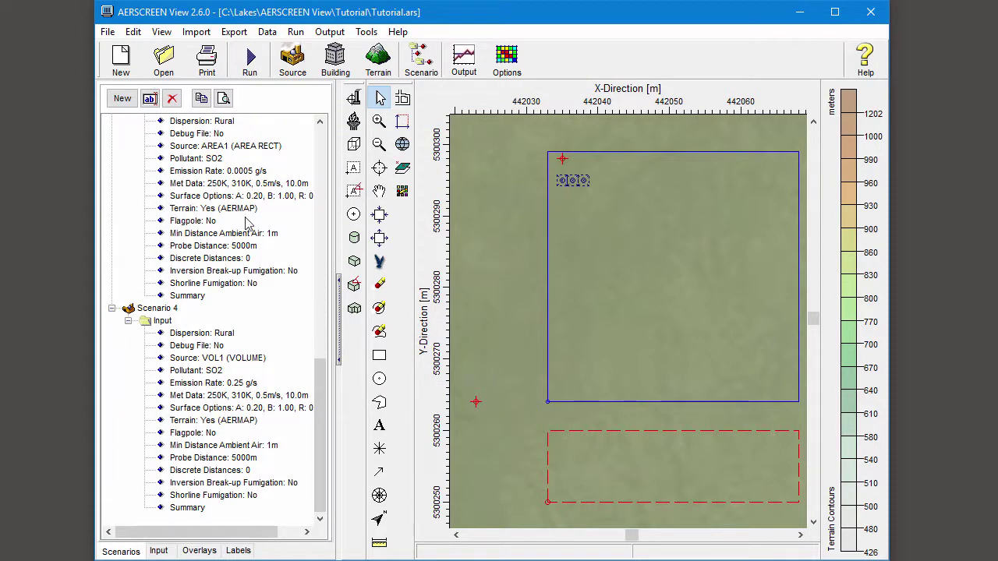
Batch-run Scenarios 3 and 4, then view Scenario 3's 192.23 µg/m³ maximum at 18 m
left_click(251, 62)
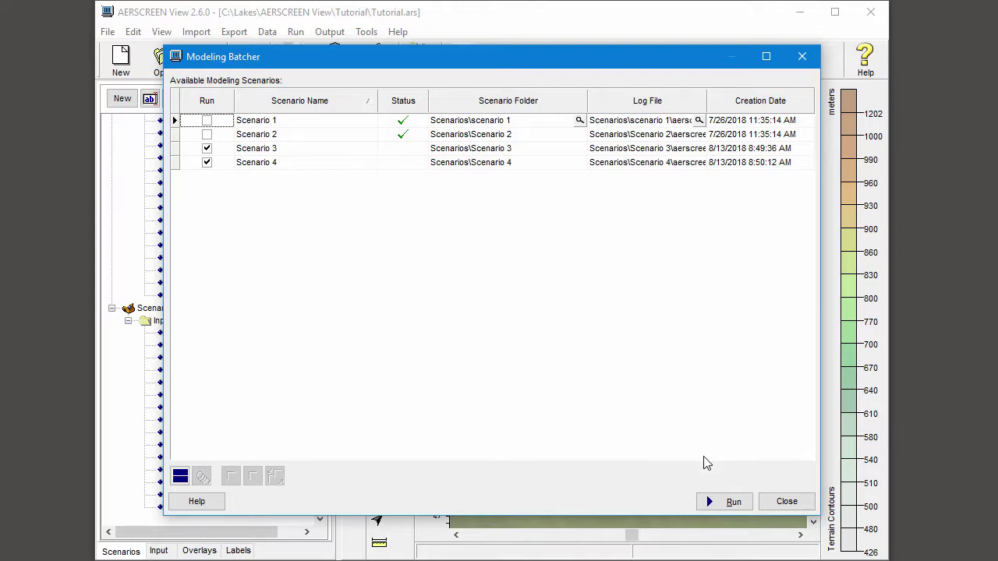
left_click(717, 501)
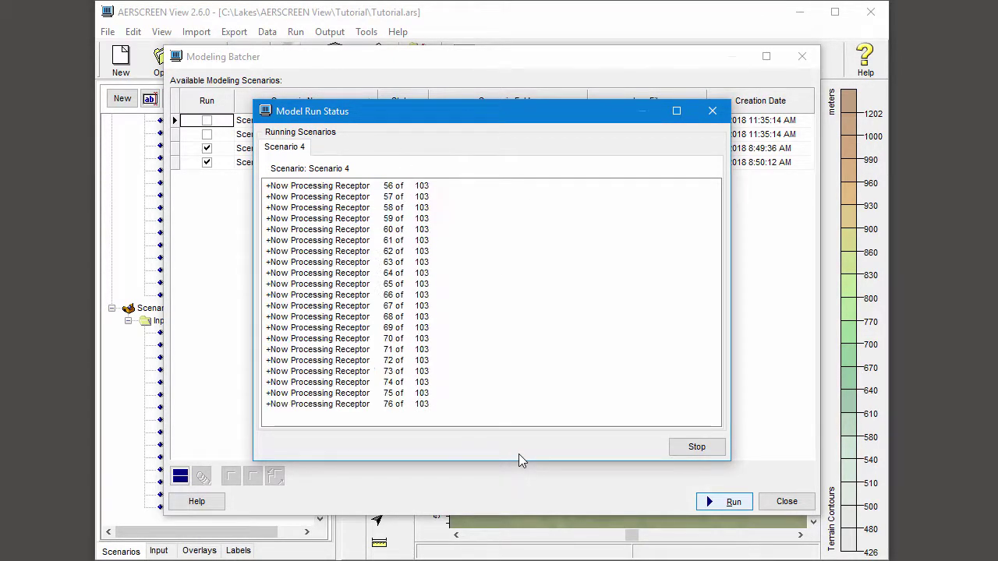
left_click(495, 330)
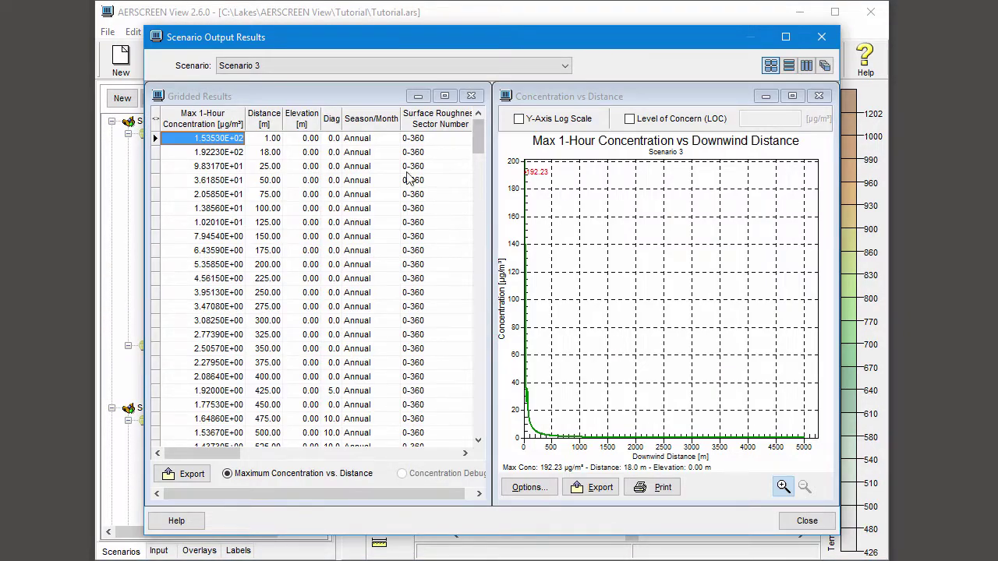
Show Scenario 4's results: 53.52 µg/m³ maximum 1-hour concentration at 694 m
left_click(337, 67)
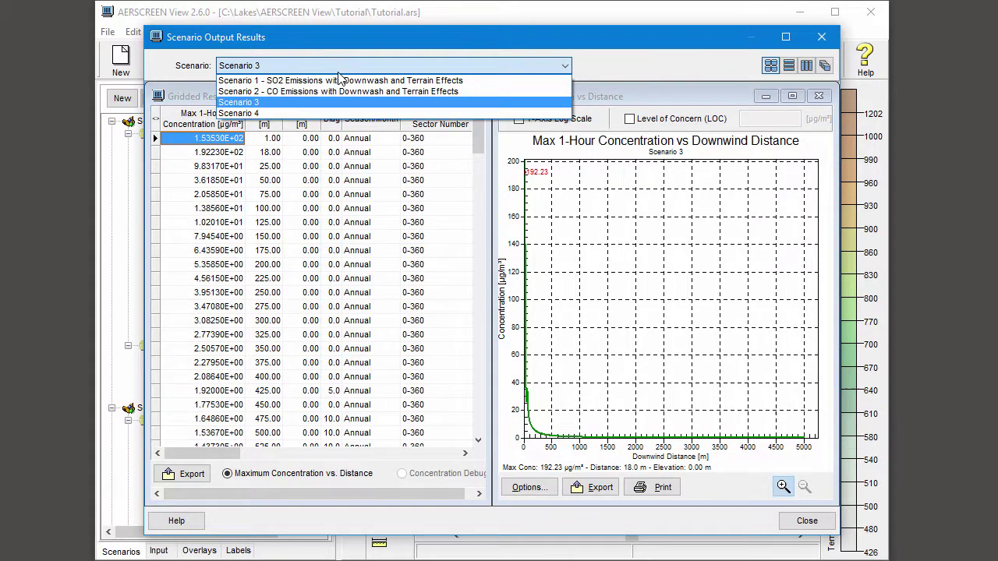
left_click(337, 114)
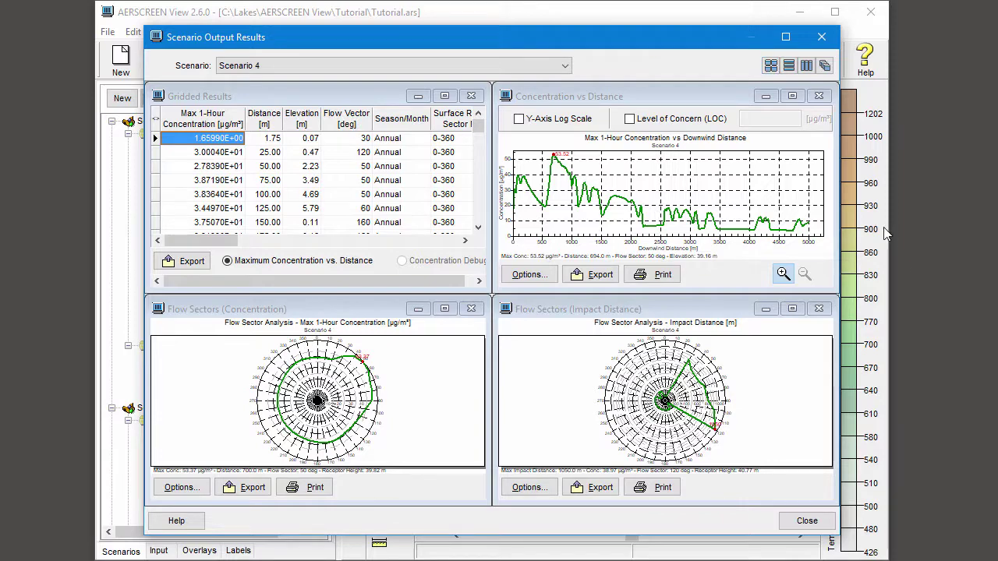
left_click(821, 36)
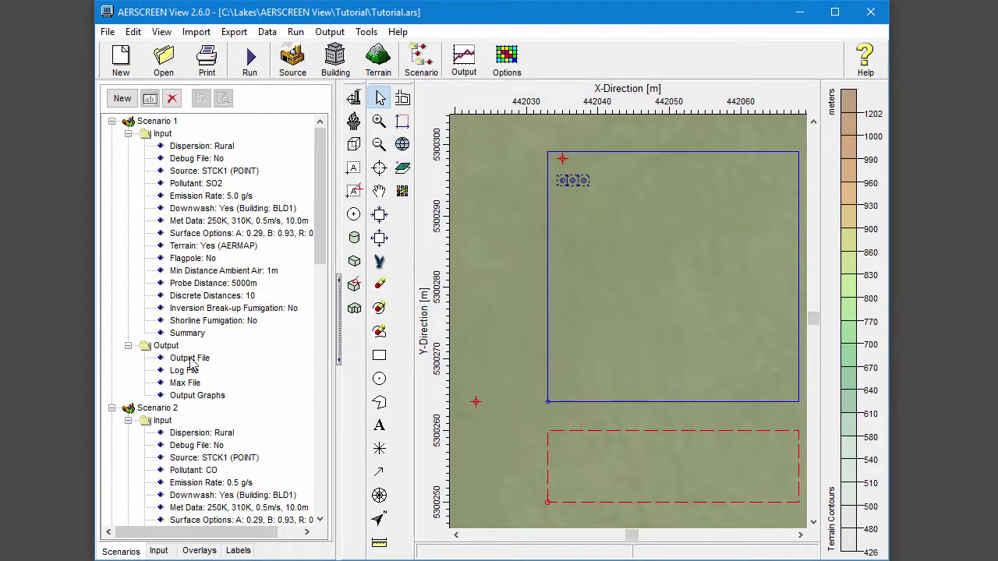
double_click(190, 360)
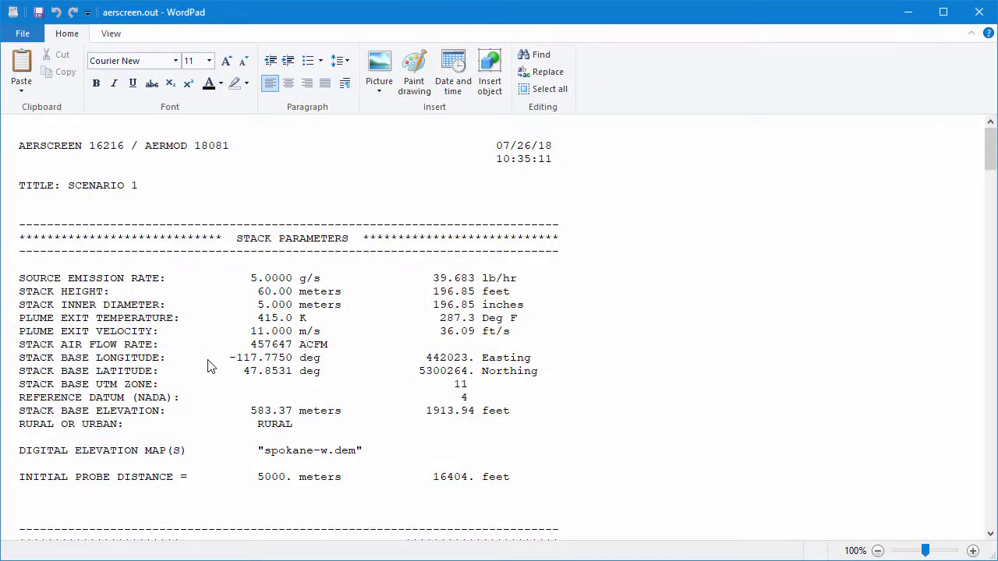
scroll(209, 366, "down", 10)
scroll(208, 366, "down", 10)
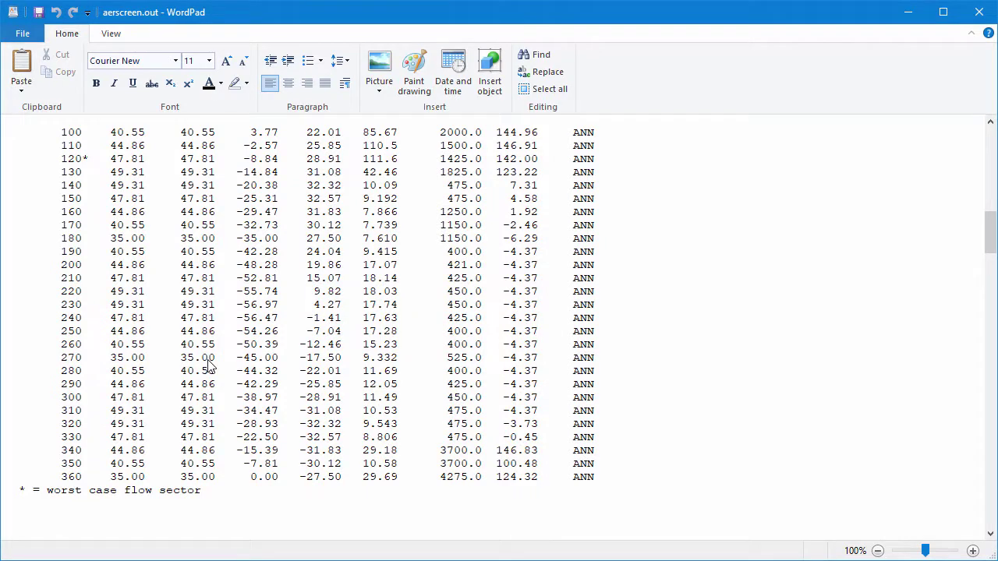
scroll(209, 366, "up", 20)
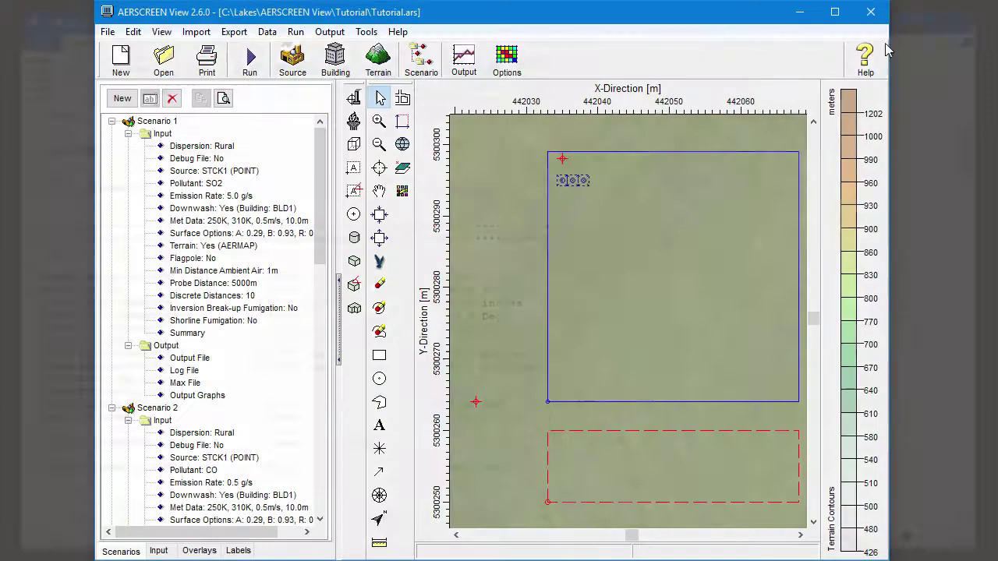
left_click(979, 12)
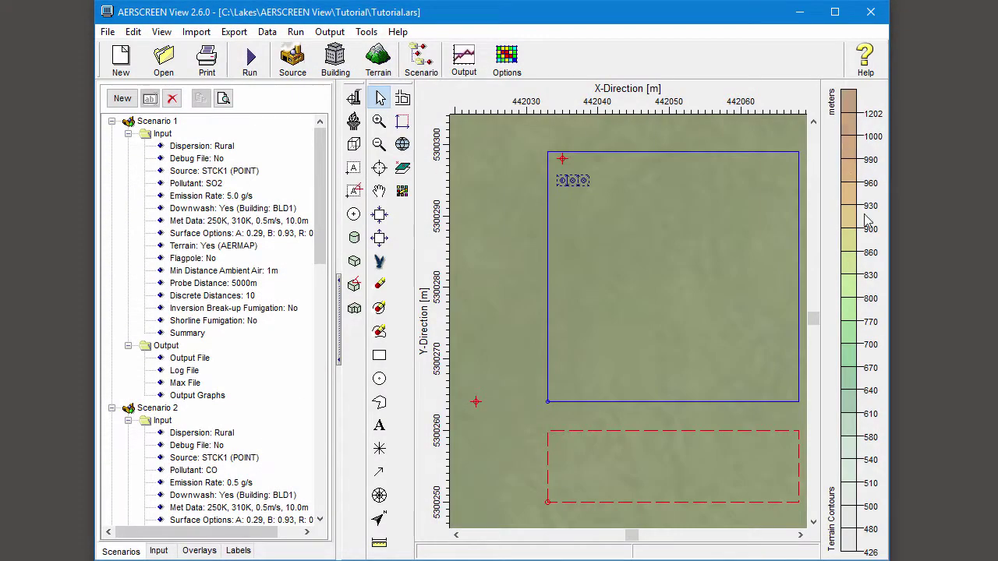